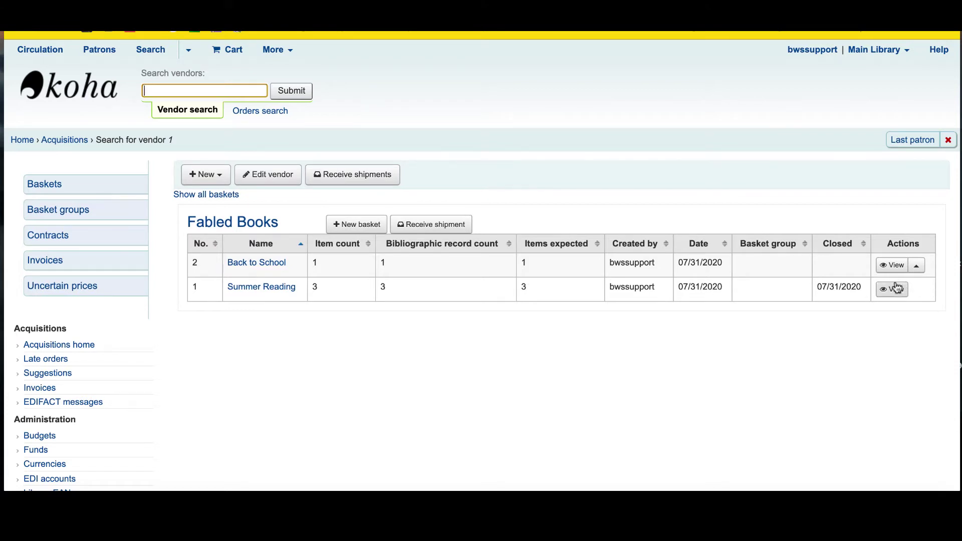
Check the Back to School basket's extra actions list, then dismiss it
{"action": "left_click", "coordinate": [916, 266]}
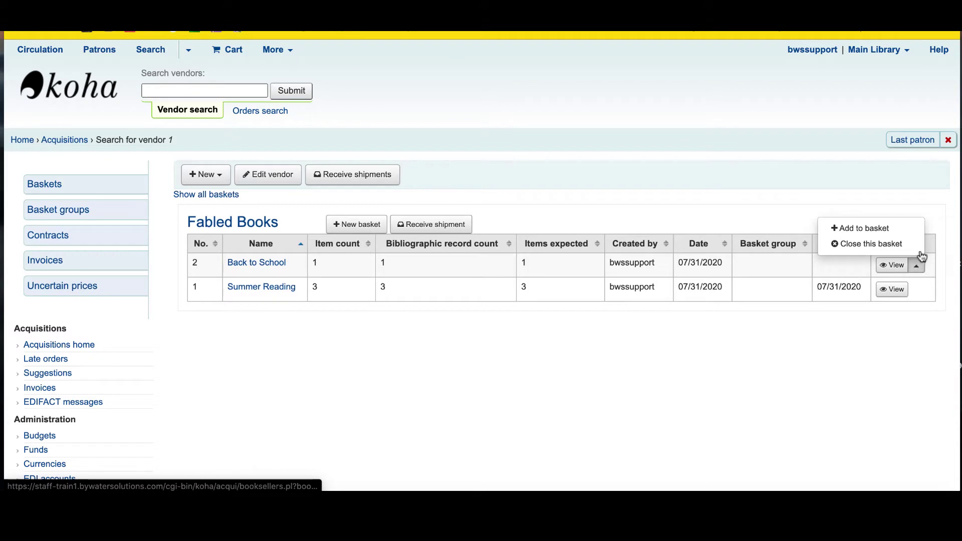
{"action": "left_click", "coordinate": [871, 194]}
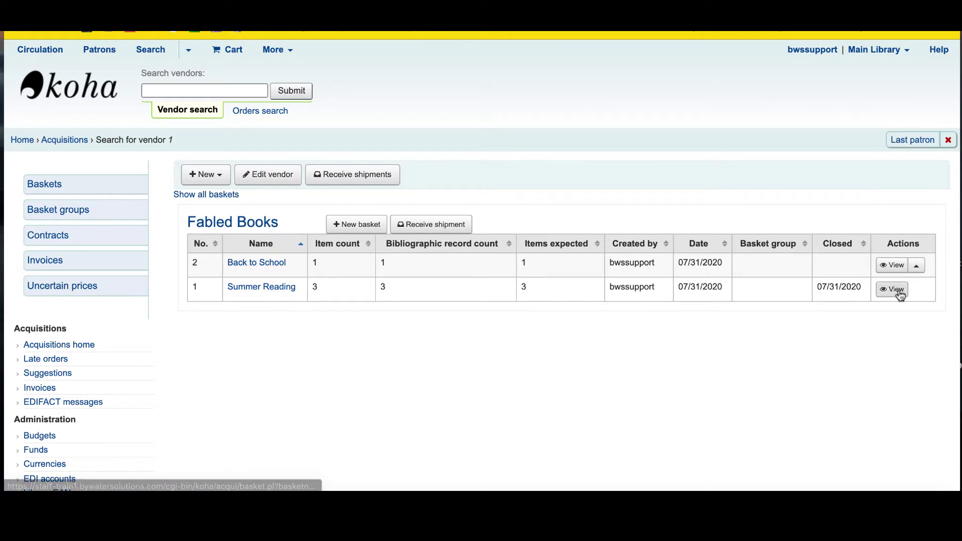
Begin a Fabled Books shipment with vendor invoice 876 and No fund for shipping
{"action": "left_click", "coordinate": [420, 225]}
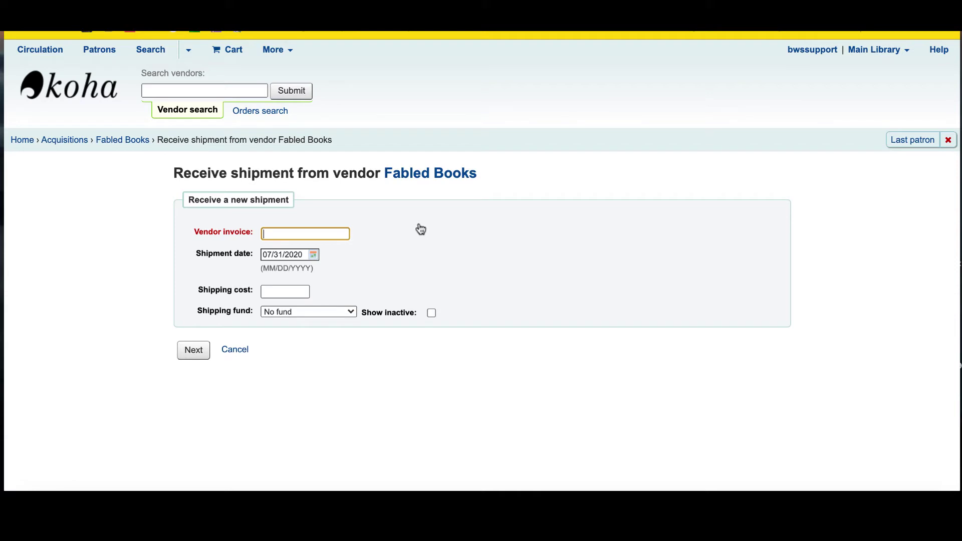
{"action": "type", "text": "876"}
{"action": "left_click", "coordinate": [285, 311]}
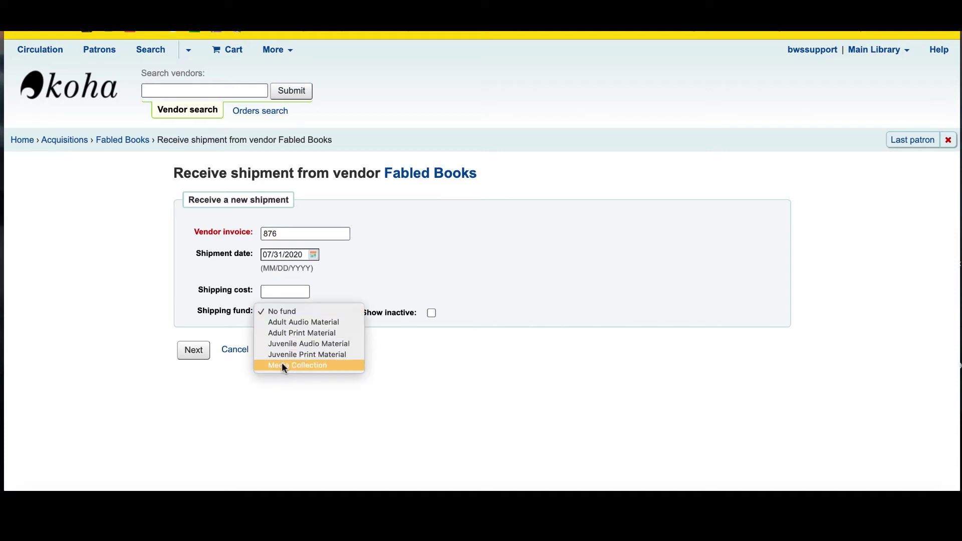
{"action": "left_click", "coordinate": [223, 407]}
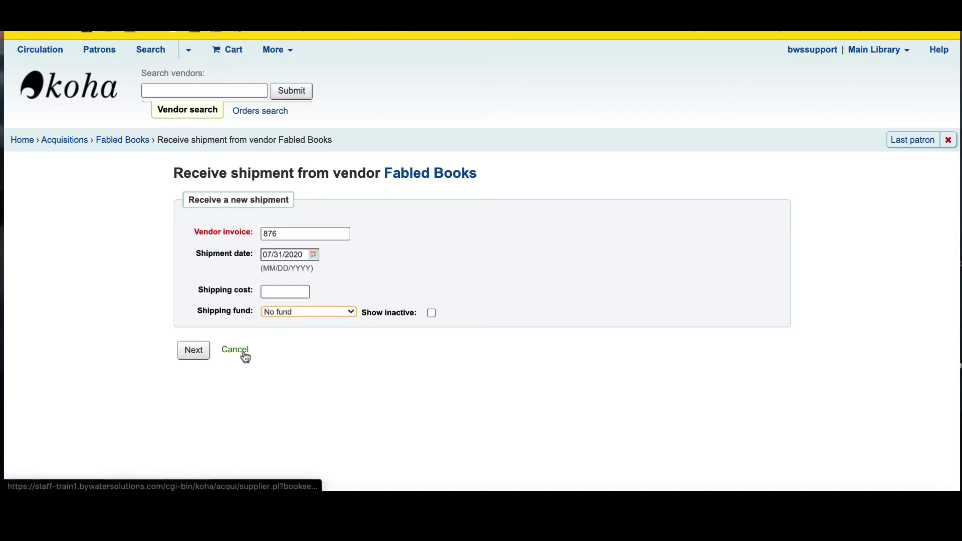
{"action": "left_click", "coordinate": [202, 353]}
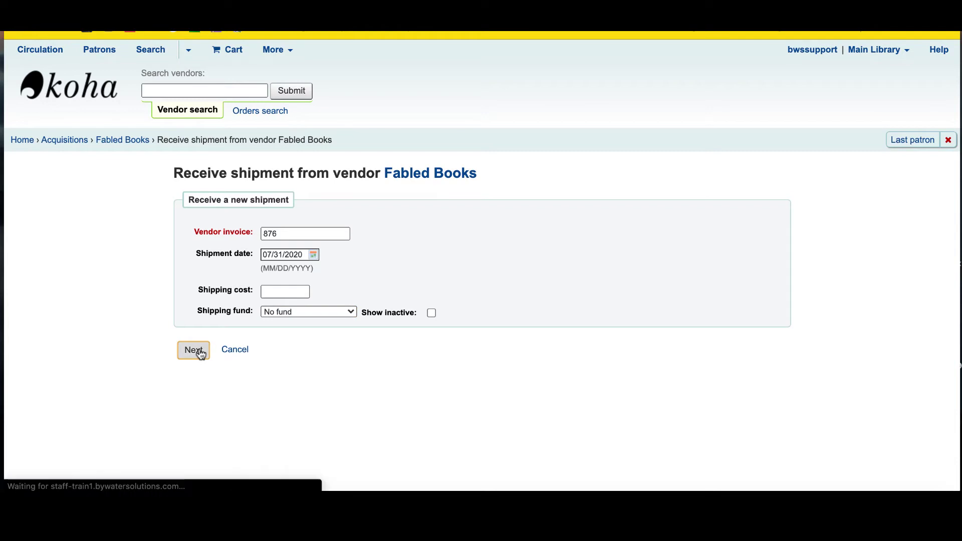
Scroll the invoice 876 receipt summary to review the three pending Summer Reading orders
{"action": "scroll", "coordinate": [201, 355], "scroll_direction": "down", "scroll_amount": 2}
{"action": "scroll", "coordinate": [200, 355], "scroll_direction": "down", "scroll_amount": 2}
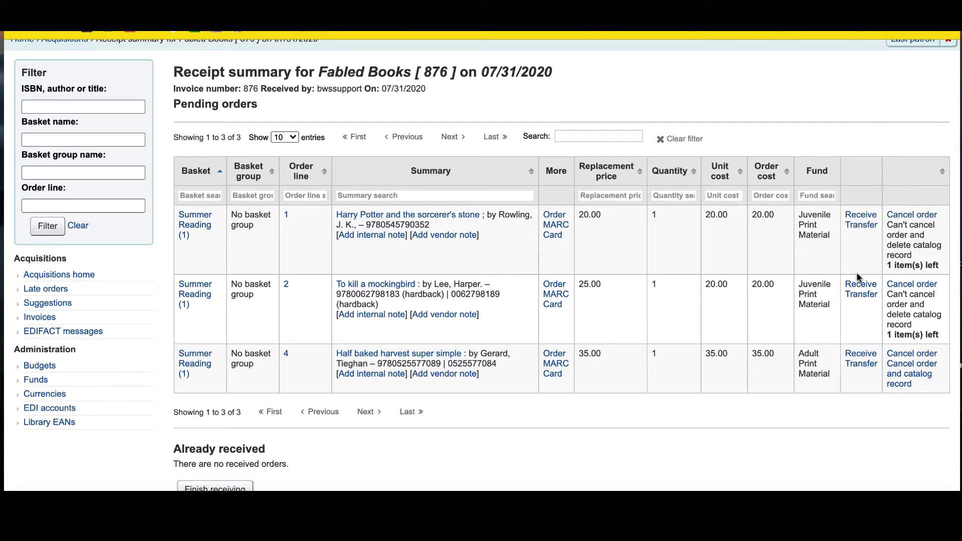
Mark the Harry Potter and the sorcerer's stone item received and save it
{"action": "left_click", "coordinate": [864, 220]}
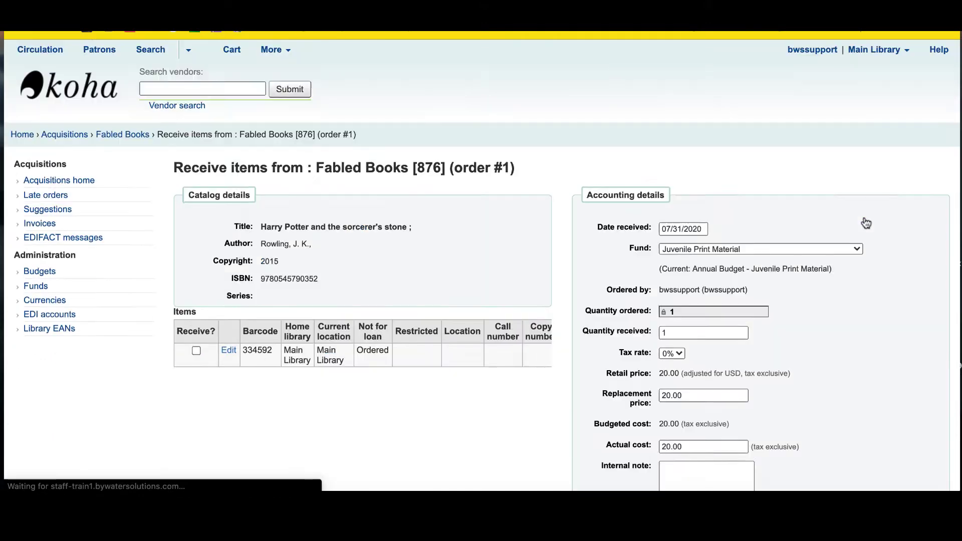
{"action": "scroll", "coordinate": [419, 409], "scroll_direction": "down", "scroll_amount": 2}
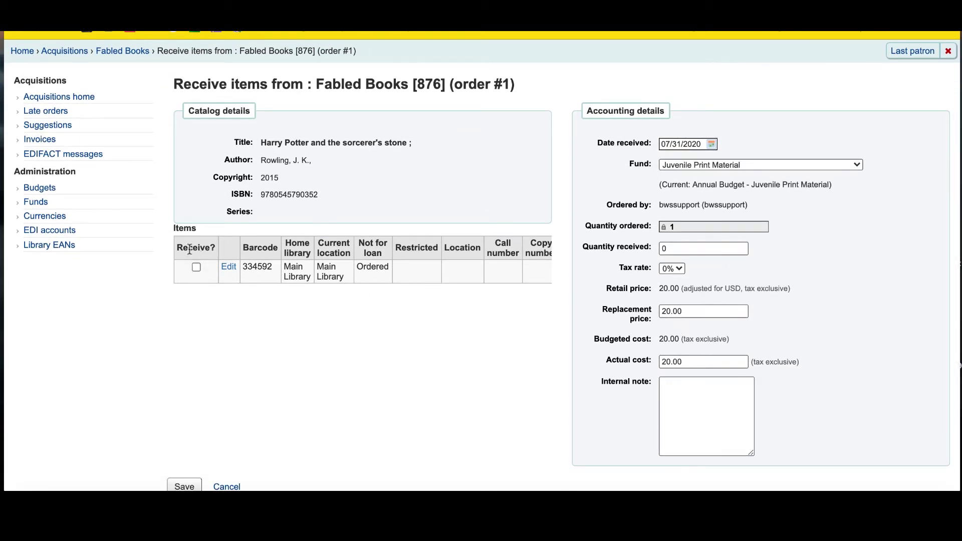
{"action": "left_click", "coordinate": [196, 267]}
{"action": "scroll", "coordinate": [654, 272], "scroll_direction": "down", "scroll_amount": 1}
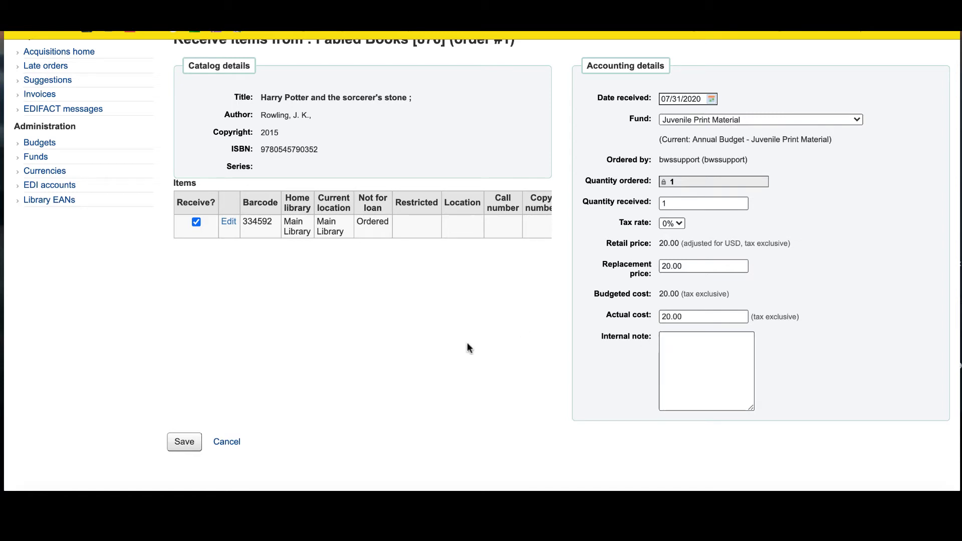
{"action": "left_click", "coordinate": [176, 443]}
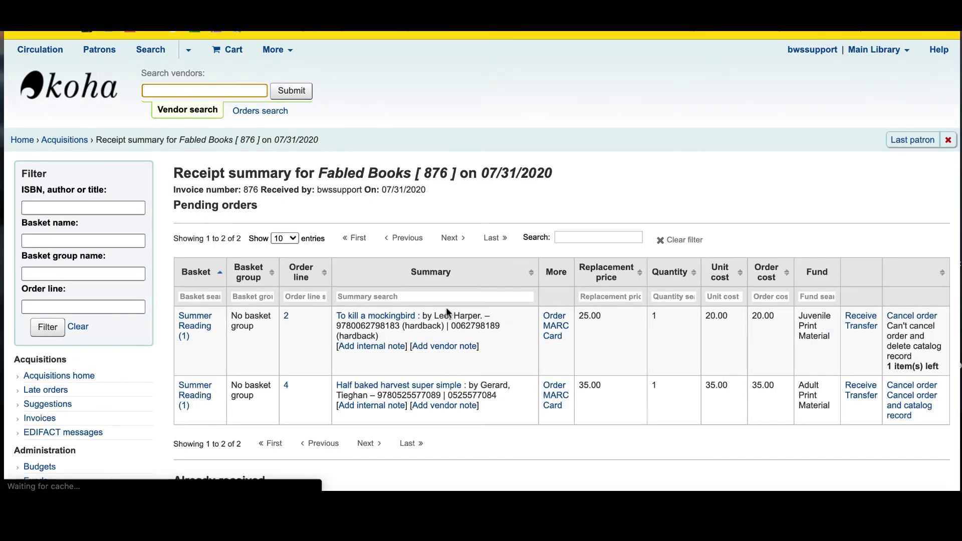
Receive To kill a mockingbird with replacement price 40.00 and internal note 'New Edition'
{"action": "left_click", "coordinate": [859, 318]}
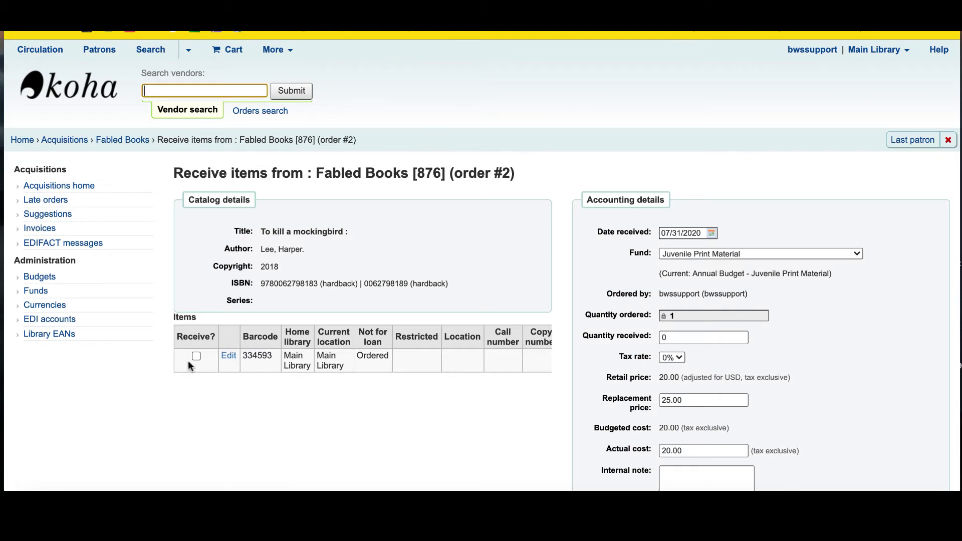
{"action": "left_click", "coordinate": [195, 355]}
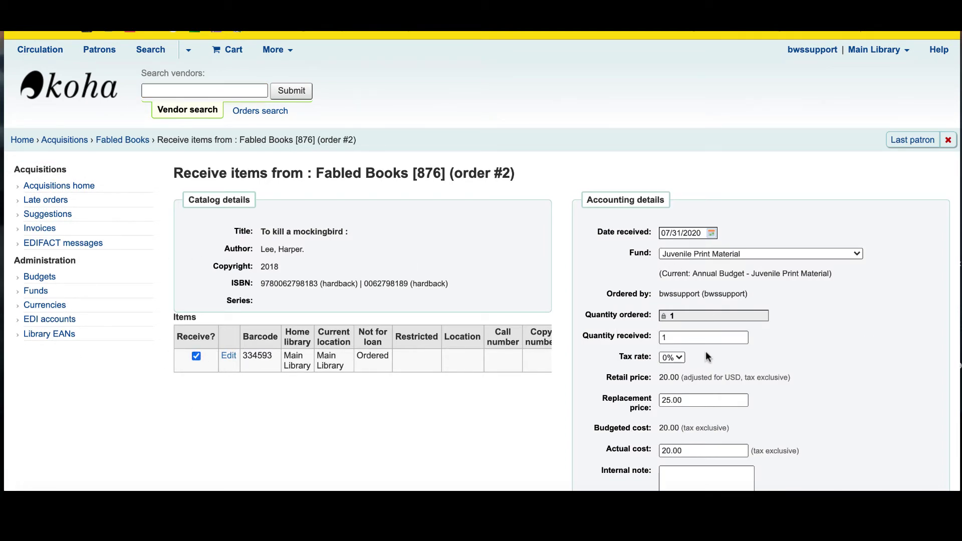
{"action": "scroll", "coordinate": [705, 350], "scroll_direction": "down", "scroll_amount": 3}
{"action": "left_click", "coordinate": [686, 283]}
{"action": "double_click", "coordinate": [687, 284]}
{"action": "type", "text": "40.00"}
{"action": "left_click", "coordinate": [671, 360]}
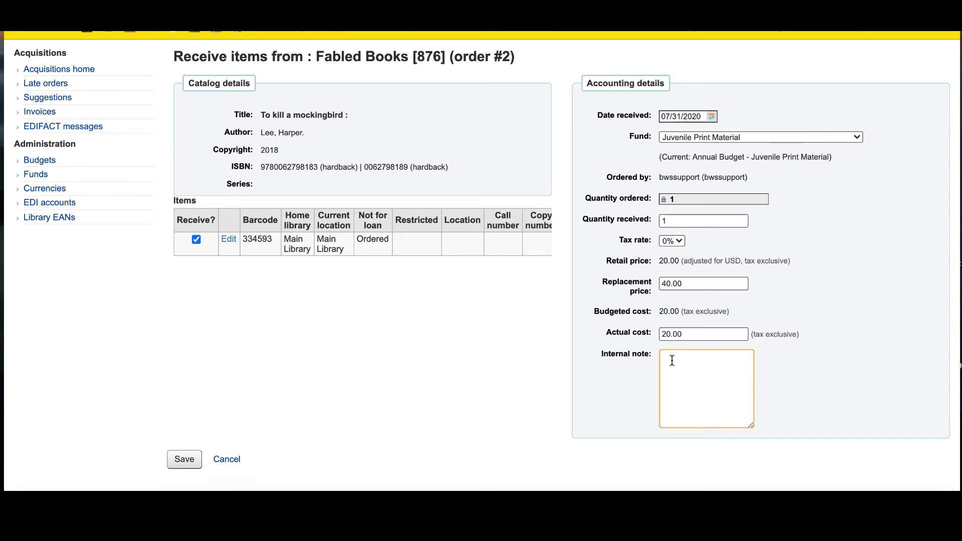
{"action": "type", "text": "New Edition"}
{"action": "scroll", "coordinate": [311, 375], "scroll_direction": "down", "scroll_amount": 1}
{"action": "left_click", "coordinate": [183, 427]}
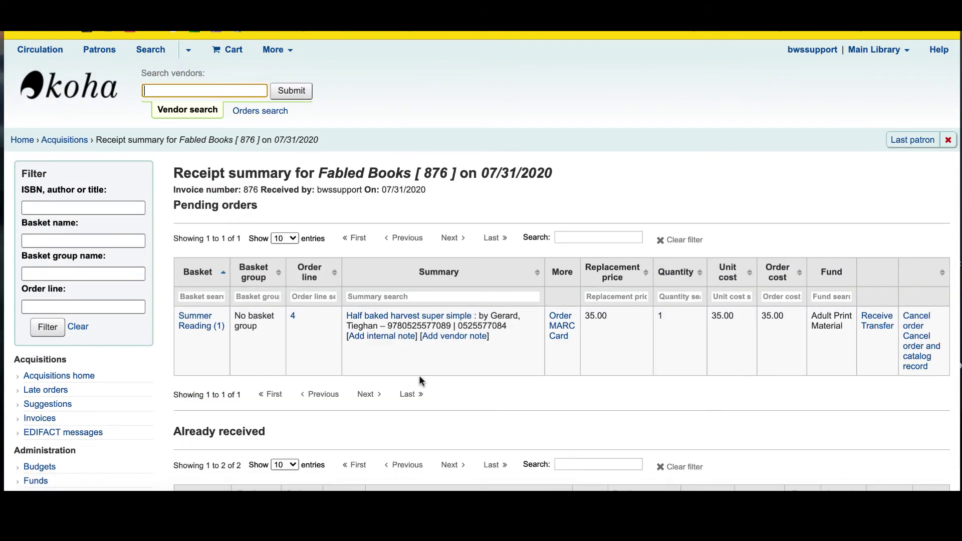
{"action": "scroll", "coordinate": [420, 376], "scroll_direction": "down", "scroll_amount": 2}
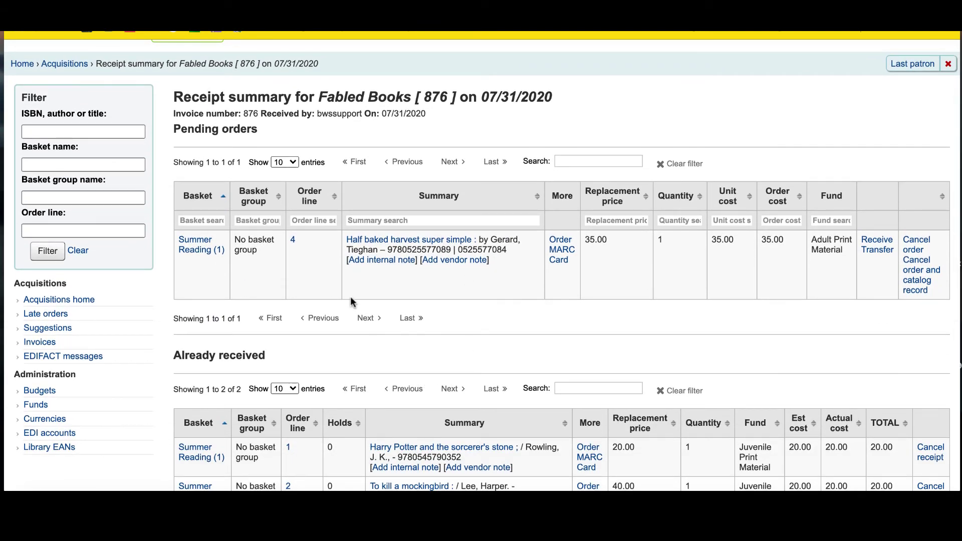
Mark the Half baked harvest super simple item received, save, and review the emptied pending list
{"action": "left_click", "coordinate": [874, 245]}
{"action": "left_click_drag", "start_coordinate": [681, 333], "coordinate": [629, 340]}
{"action": "left_click", "coordinate": [196, 356]}
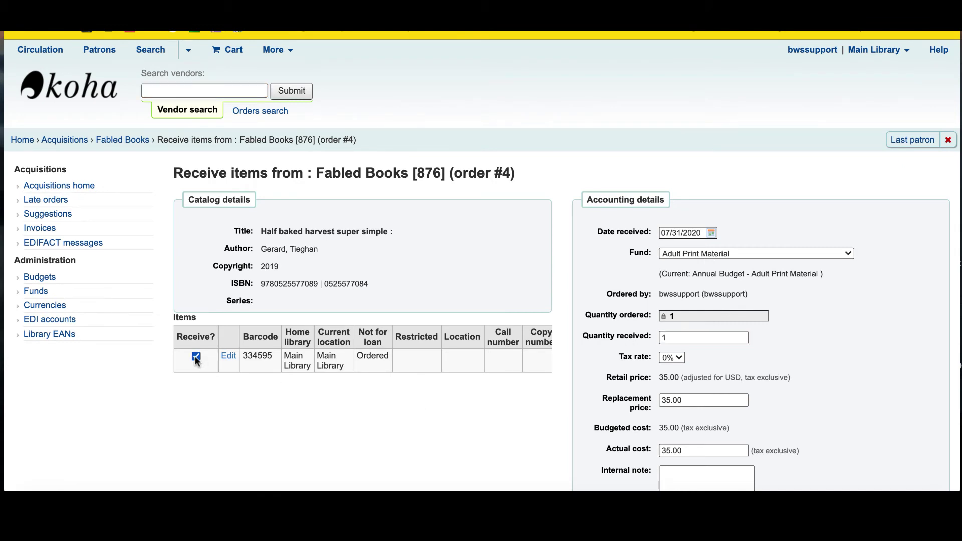
{"action": "scroll", "coordinate": [267, 429], "scroll_direction": "down", "scroll_amount": 3}
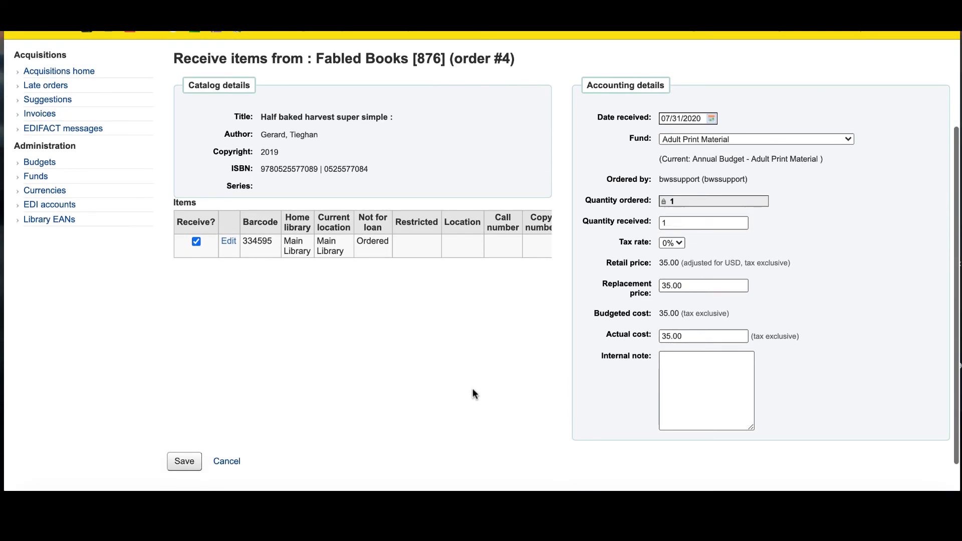
{"action": "left_click", "coordinate": [187, 459]}
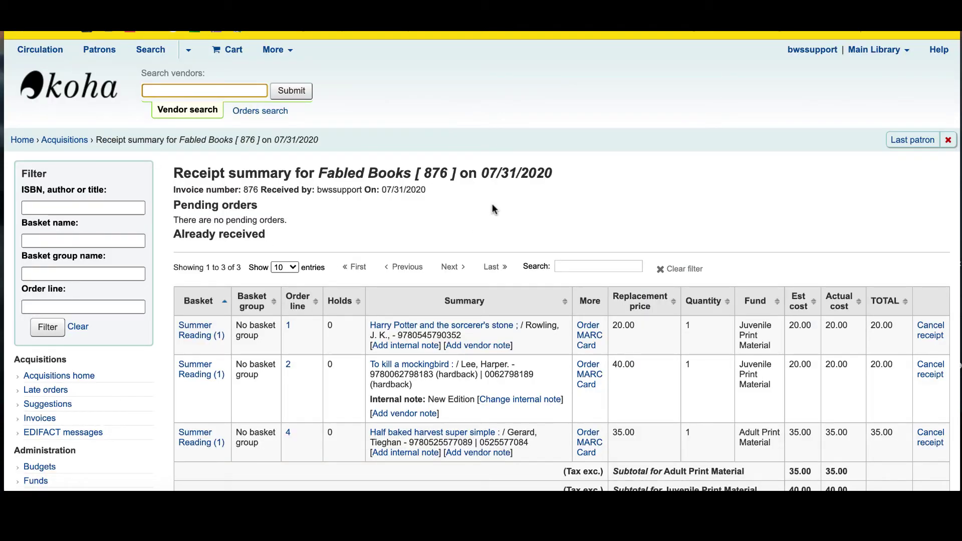
{"action": "scroll", "coordinate": [457, 238], "scroll_direction": "down", "scroll_amount": 1}
{"action": "scroll", "coordinate": [458, 234], "scroll_direction": "down", "scroll_amount": 1}
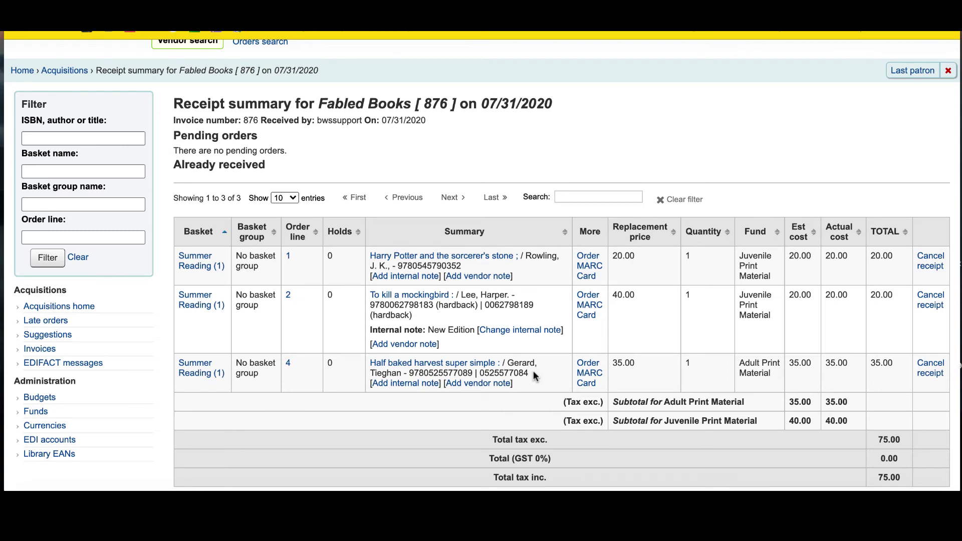
{"action": "scroll", "coordinate": [533, 371], "scroll_direction": "down", "scroll_amount": 3}
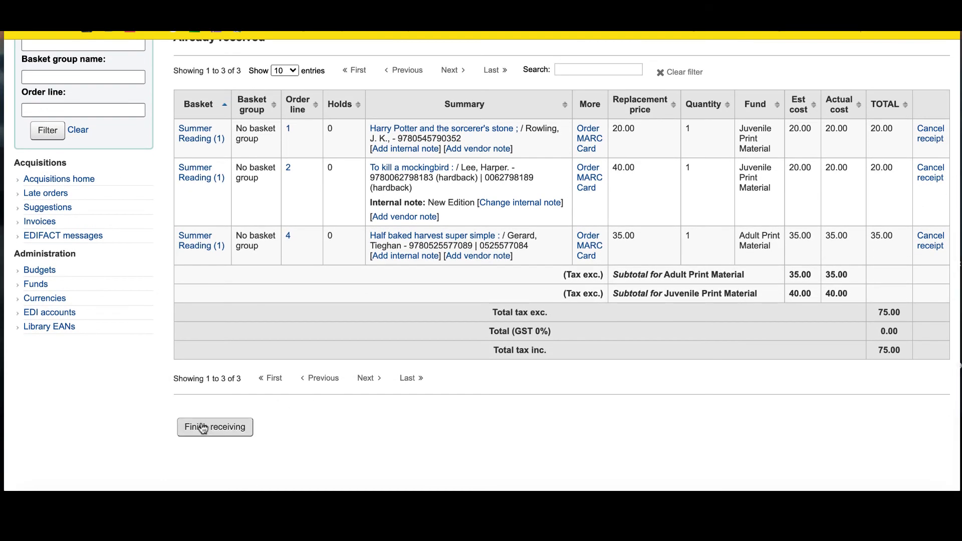
Finish receiving, review invoice 876's details table, and open the Half baked harvest record
{"action": "left_click", "coordinate": [199, 429]}
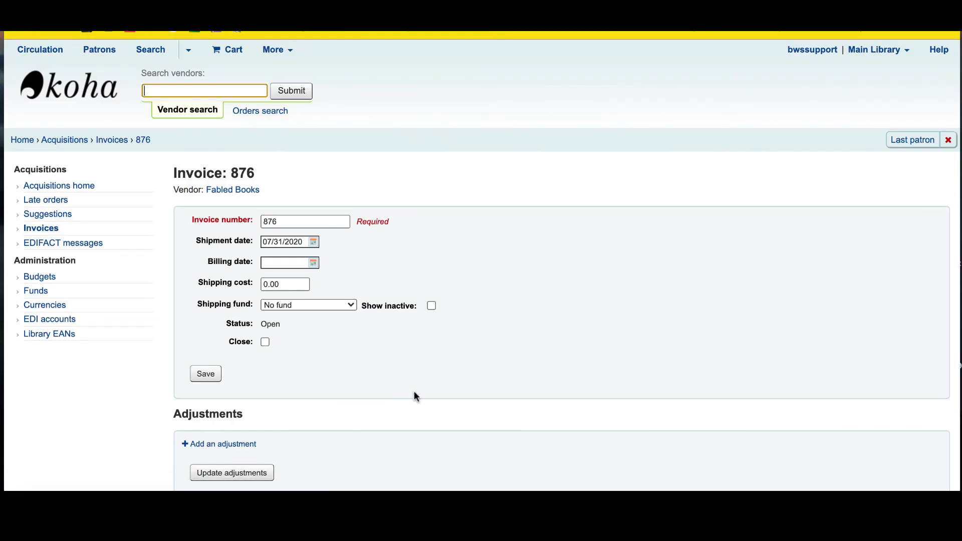
{"action": "scroll", "coordinate": [413, 391], "scroll_direction": "down", "scroll_amount": 2}
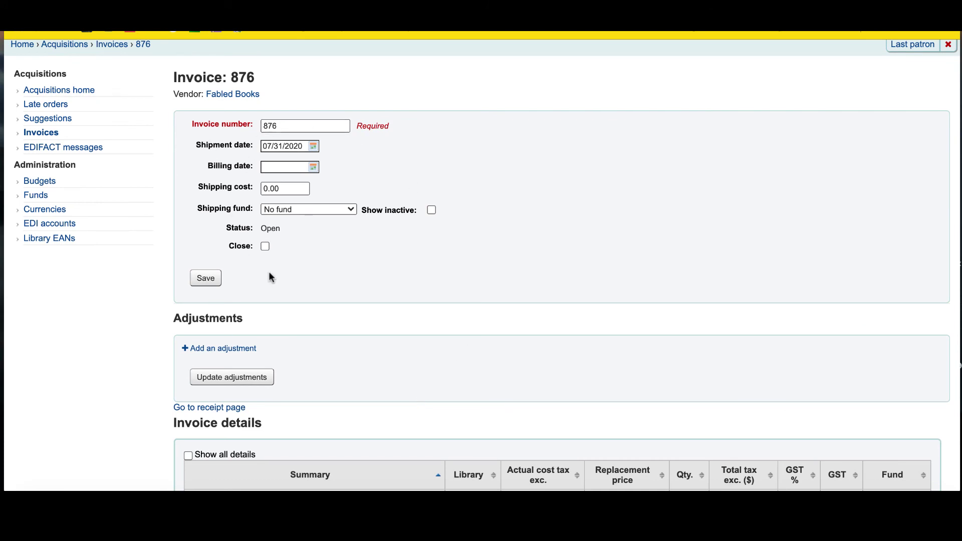
{"action": "scroll", "coordinate": [269, 277], "scroll_direction": "down", "scroll_amount": 1}
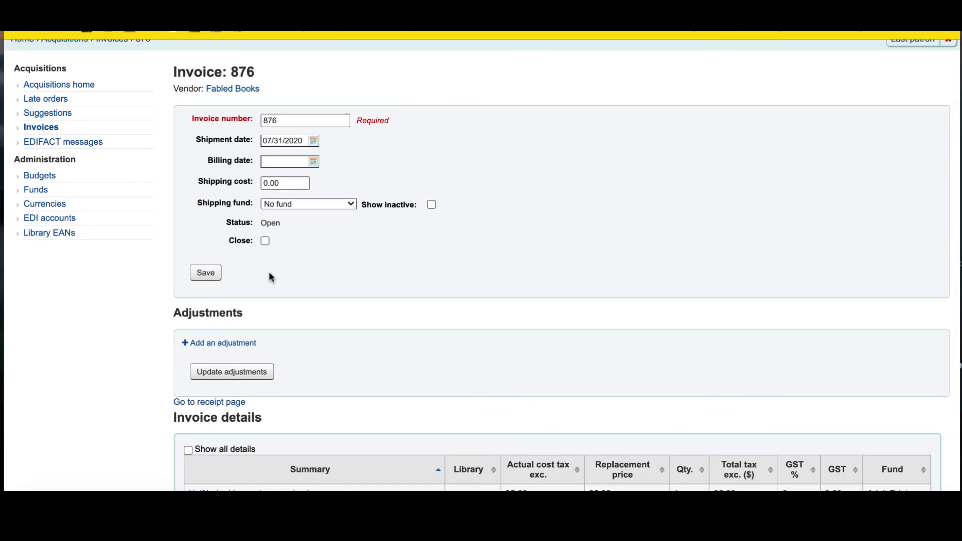
{"action": "scroll", "coordinate": [269, 277], "scroll_direction": "down", "scroll_amount": 3}
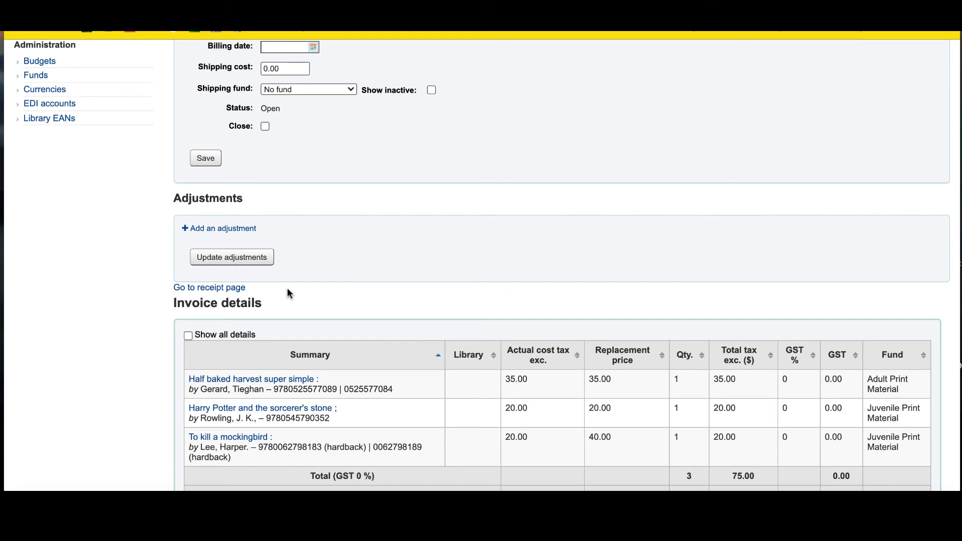
{"action": "scroll", "coordinate": [305, 288], "scroll_direction": "down", "scroll_amount": 3}
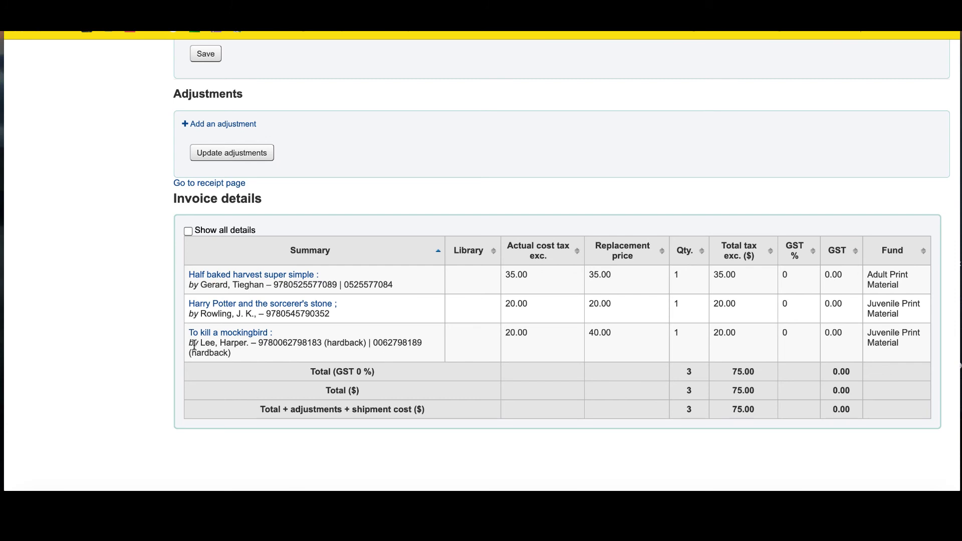
{"action": "left_click", "coordinate": [256, 279]}
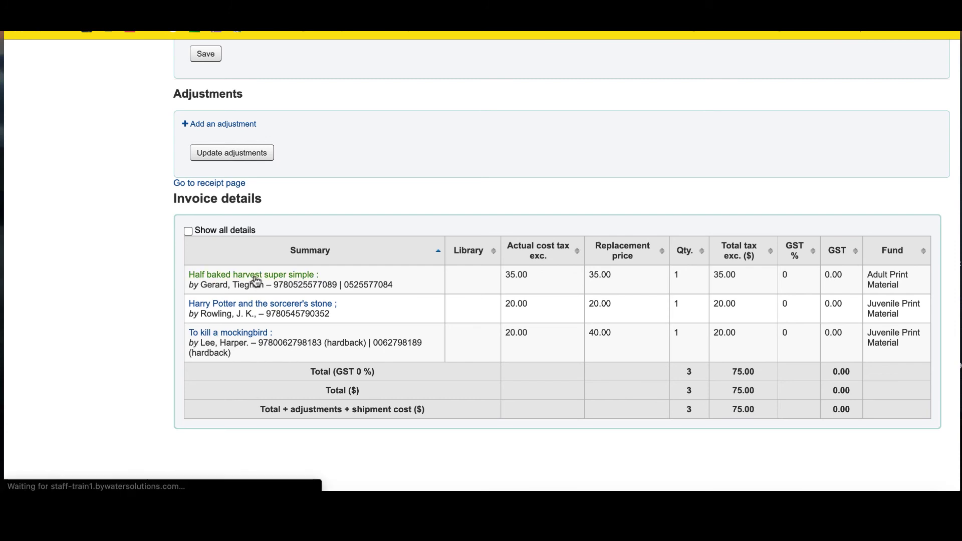
{"action": "scroll", "coordinate": [257, 275], "scroll_direction": "down", "scroll_amount": 1}
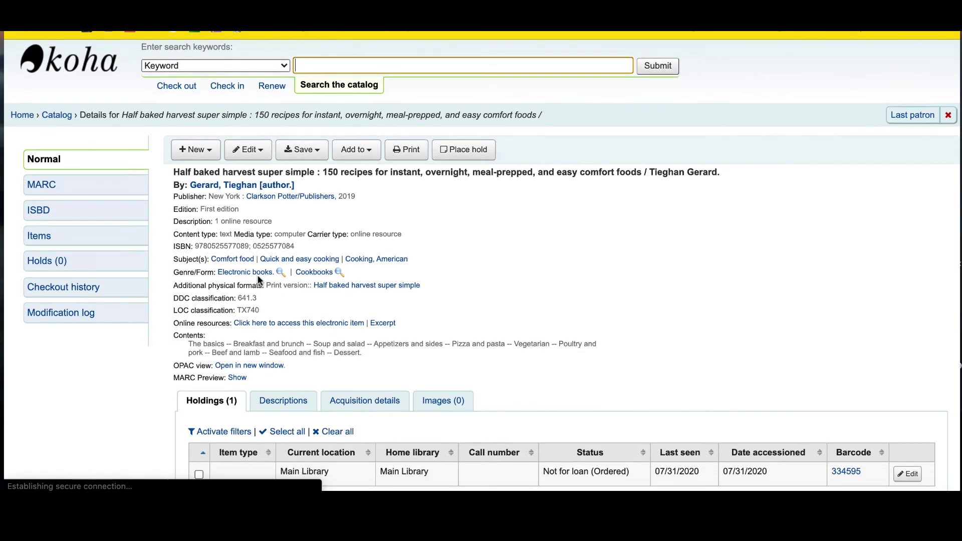
{"action": "scroll", "coordinate": [258, 278], "scroll_direction": "down", "scroll_amount": 2}
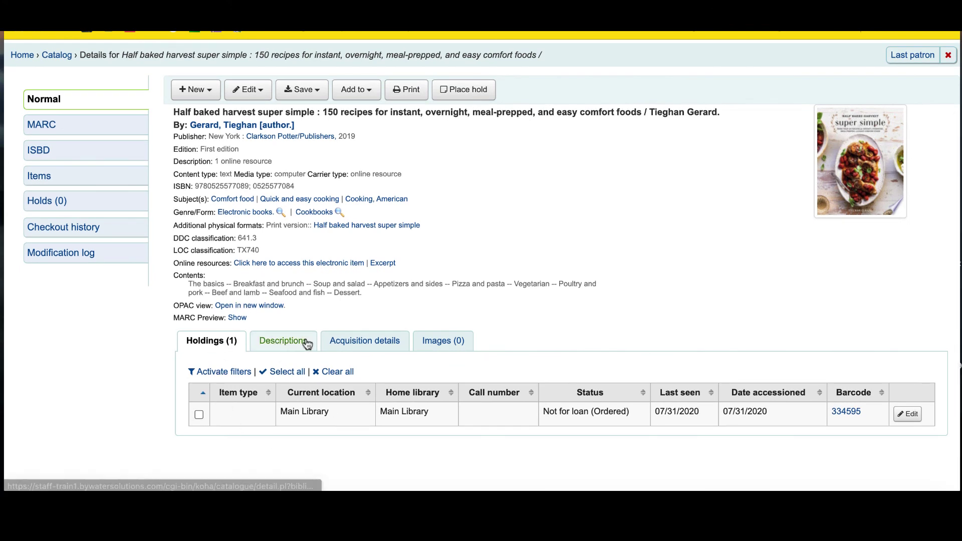
{"action": "left_click", "coordinate": [352, 340]}
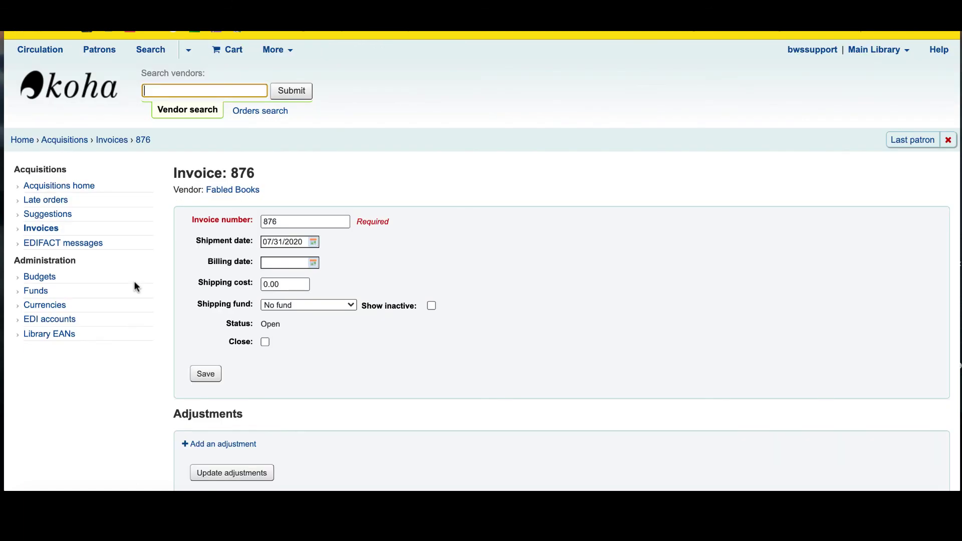
{"action": "scroll", "coordinate": [134, 287], "scroll_direction": "down", "scroll_amount": 5}
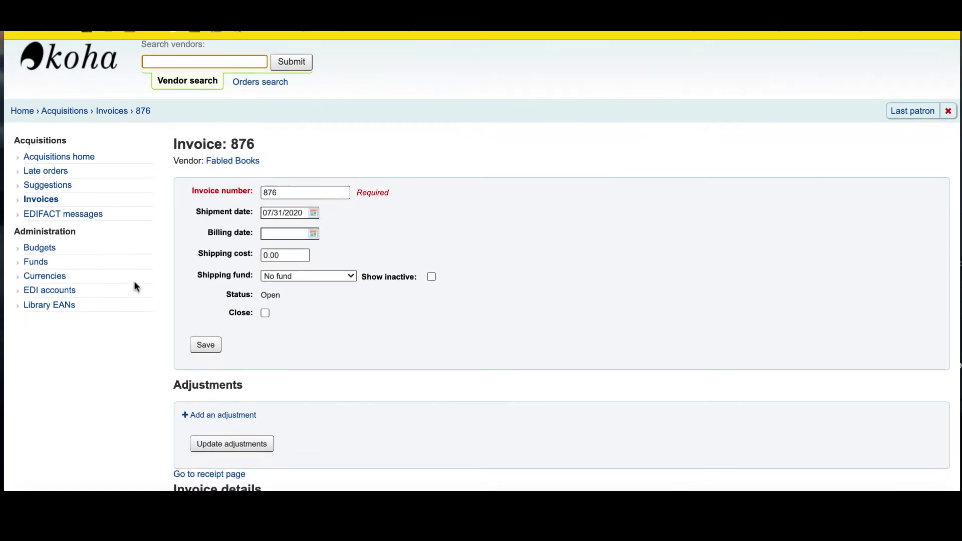
{"action": "scroll", "coordinate": [289, 220], "scroll_direction": "up", "scroll_amount": 2}
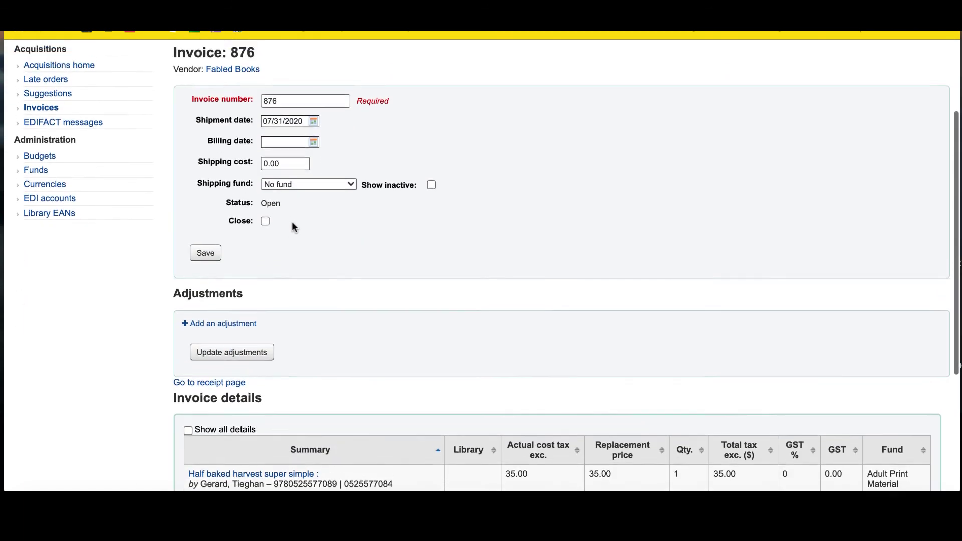